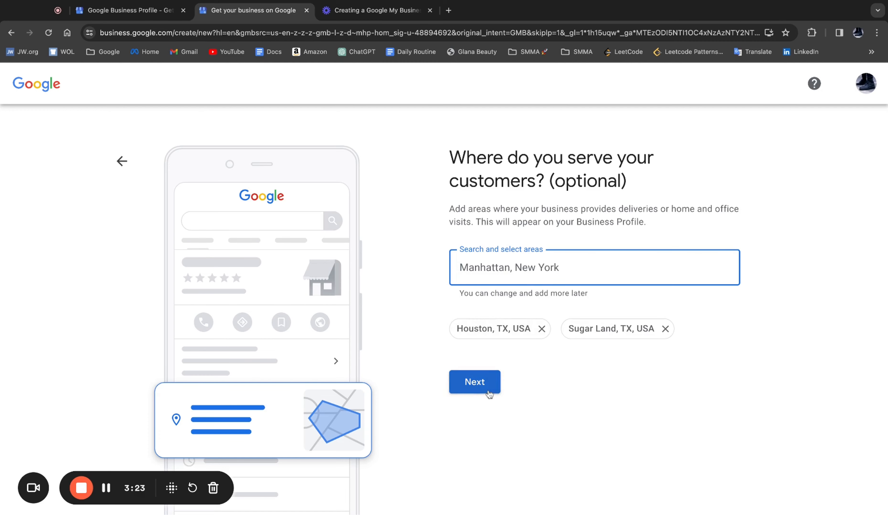
Step: Accept the Houston and Sugar Land service areas, and continue past the map page with news tips and survey invitations both unselected
{"action": "left_click", "coordinate": [490, 393]}
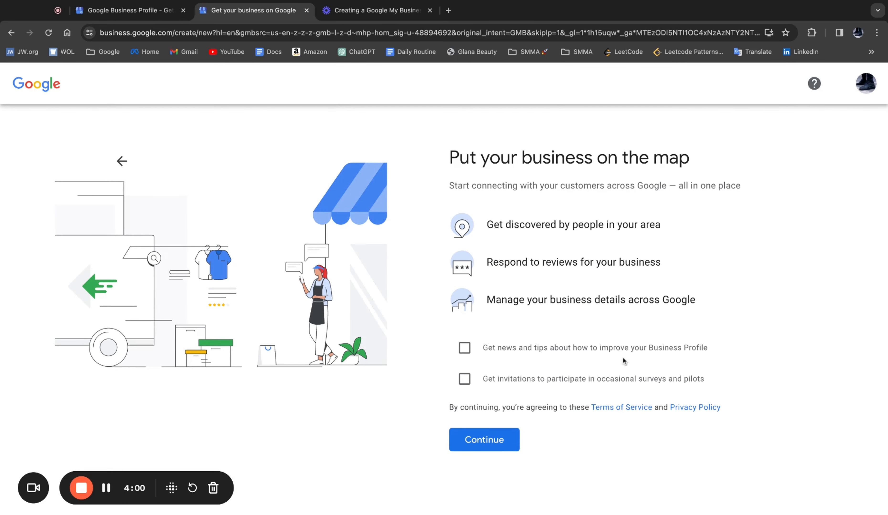
{"action": "left_click", "coordinate": [468, 353]}
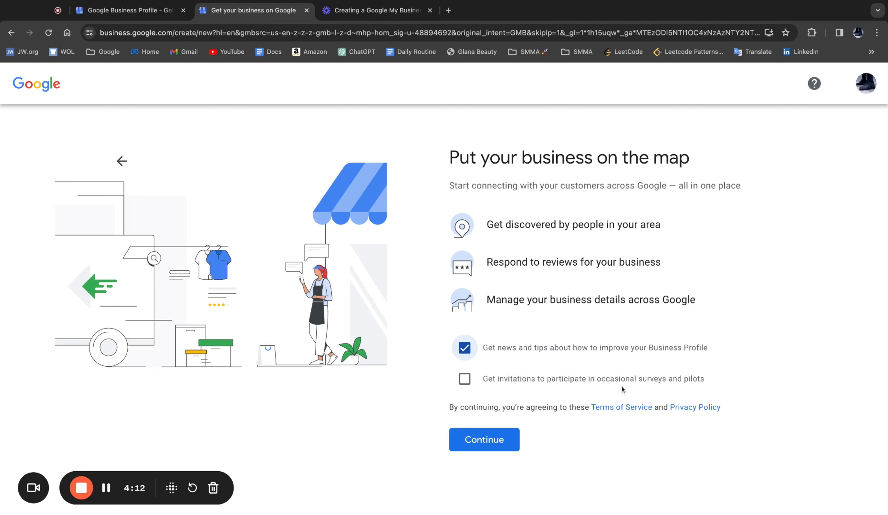
{"action": "left_click", "coordinate": [465, 381]}
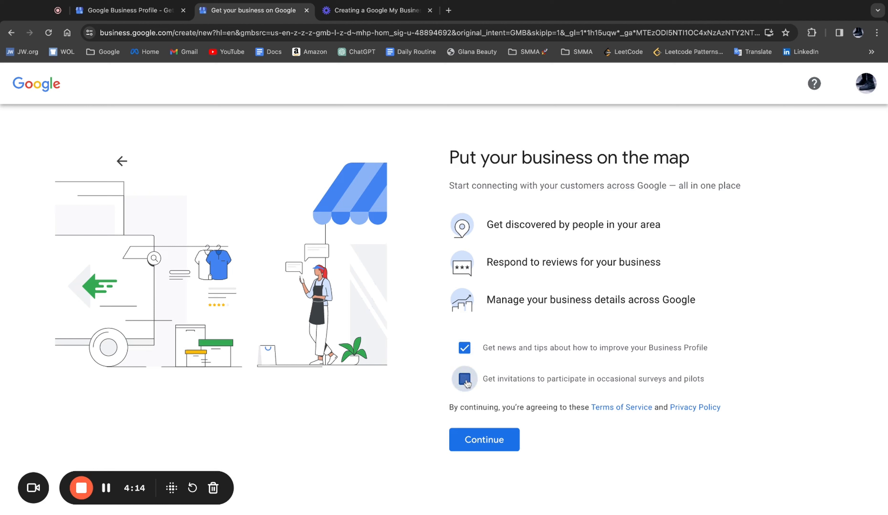
{"action": "left_click", "coordinate": [465, 380]}
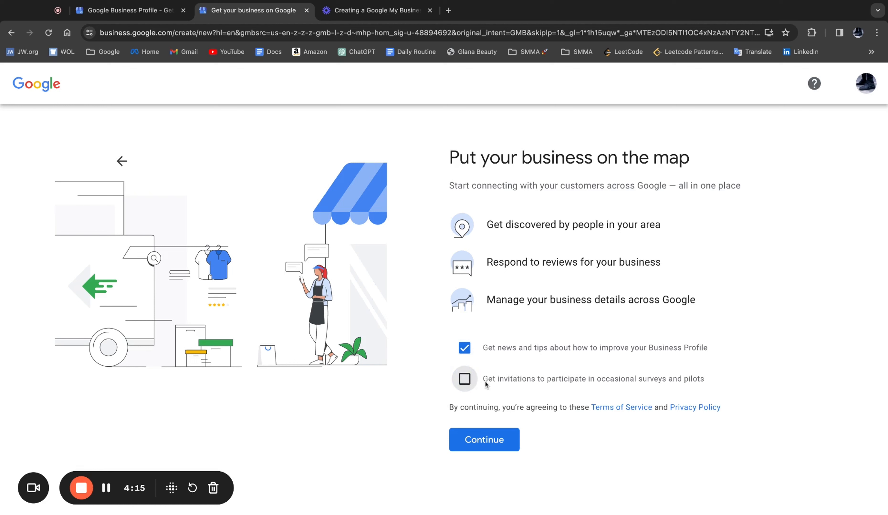
{"action": "left_click", "coordinate": [465, 380]}
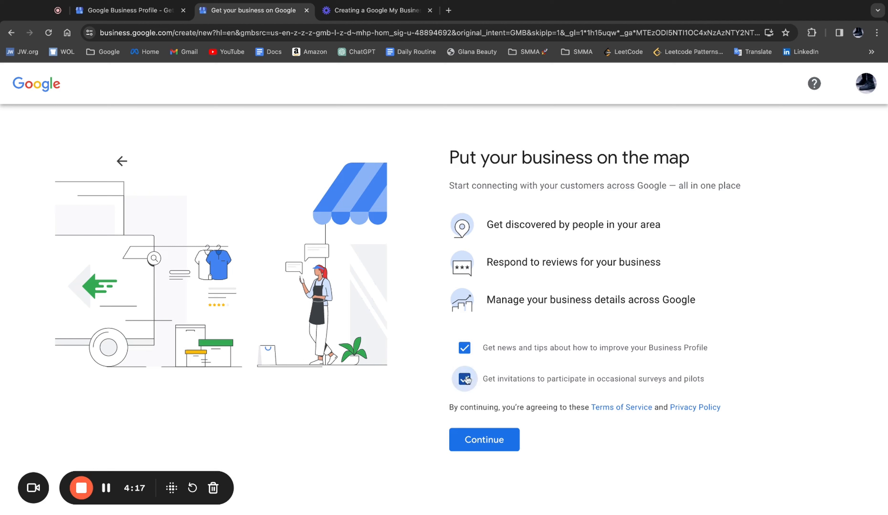
{"action": "left_click", "coordinate": [466, 349]}
{"action": "left_click", "coordinate": [465, 379]}
{"action": "left_click", "coordinate": [499, 437]}
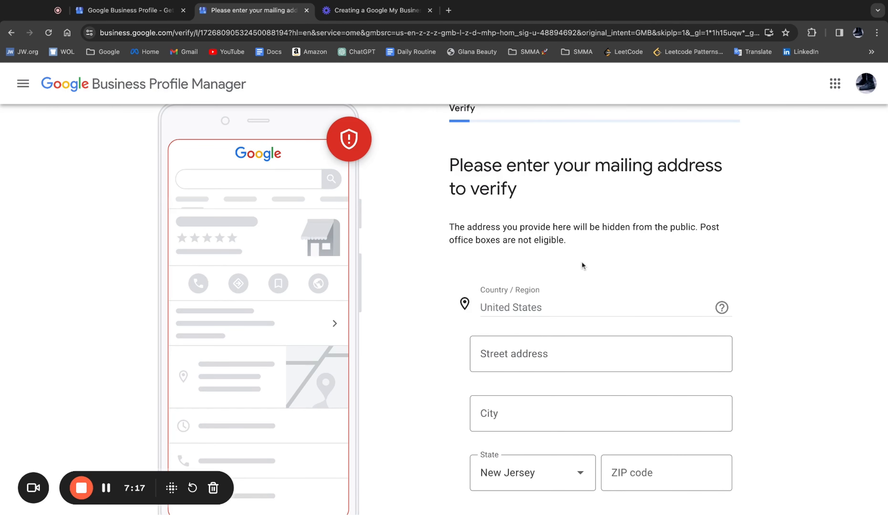
Step: Postpone the business verification, leaving the mailing address form blank
{"action": "scroll", "coordinate": [593, 203], "scroll_direction": "down", "scroll_amount": 2}
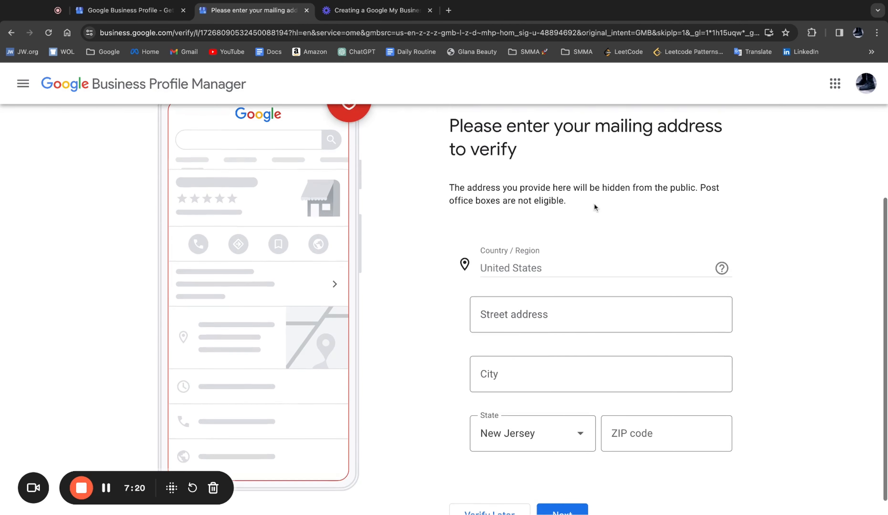
{"action": "scroll", "coordinate": [581, 267], "scroll_direction": "up", "scroll_amount": 1}
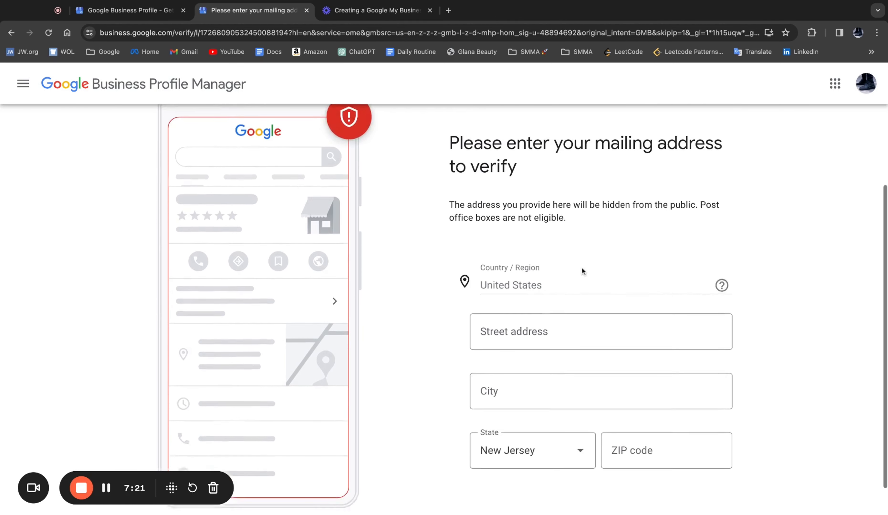
{"action": "scroll", "coordinate": [581, 283], "scroll_direction": "down", "scroll_amount": 2}
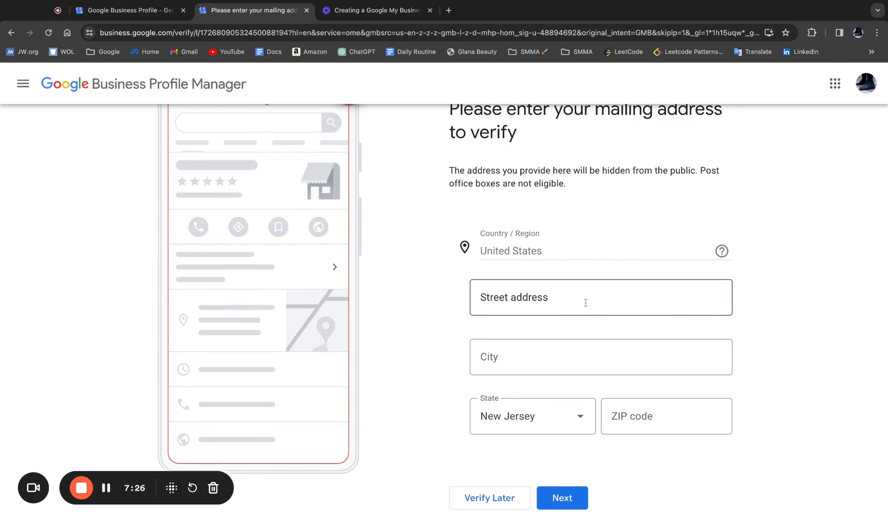
{"action": "scroll", "coordinate": [584, 301], "scroll_direction": "up", "scroll_amount": 2}
{"action": "scroll", "coordinate": [585, 302], "scroll_direction": "down", "scroll_amount": 2}
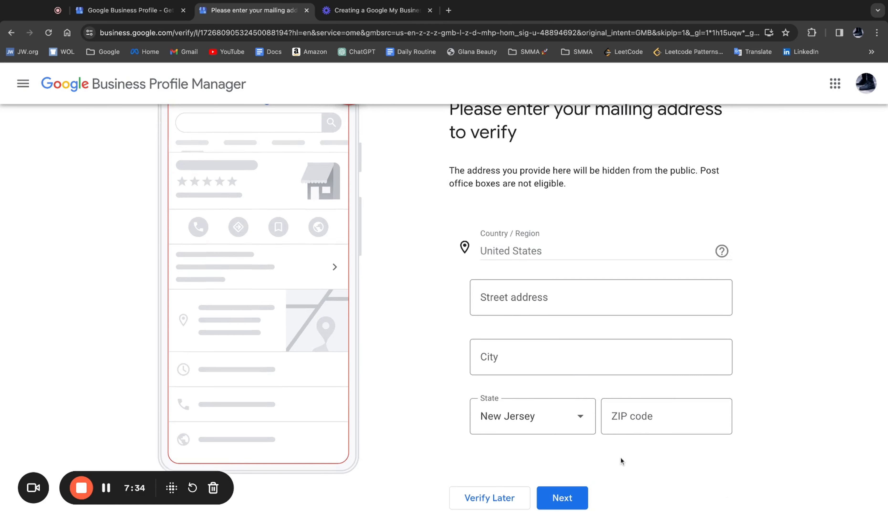
{"action": "scroll", "coordinate": [621, 461], "scroll_direction": "up", "scroll_amount": 1}
{"action": "scroll", "coordinate": [621, 462], "scroll_direction": "down", "scroll_amount": 1}
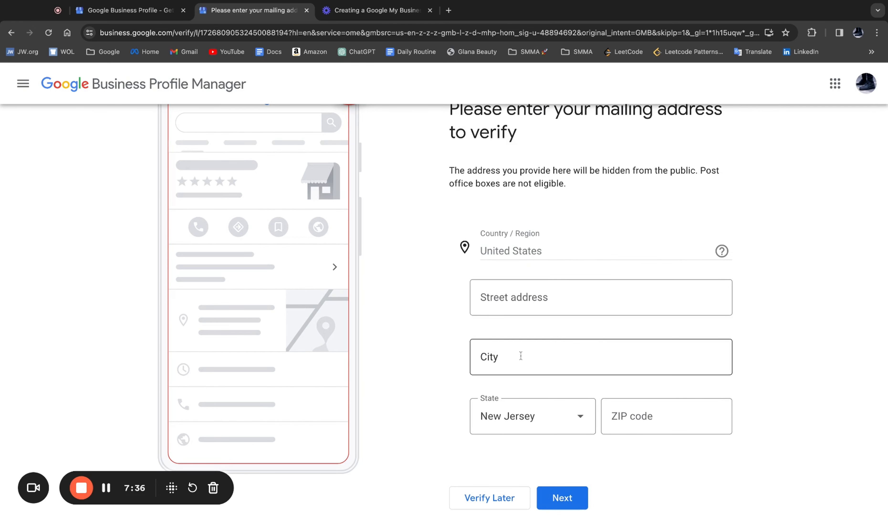
{"action": "left_click", "coordinate": [501, 497]}
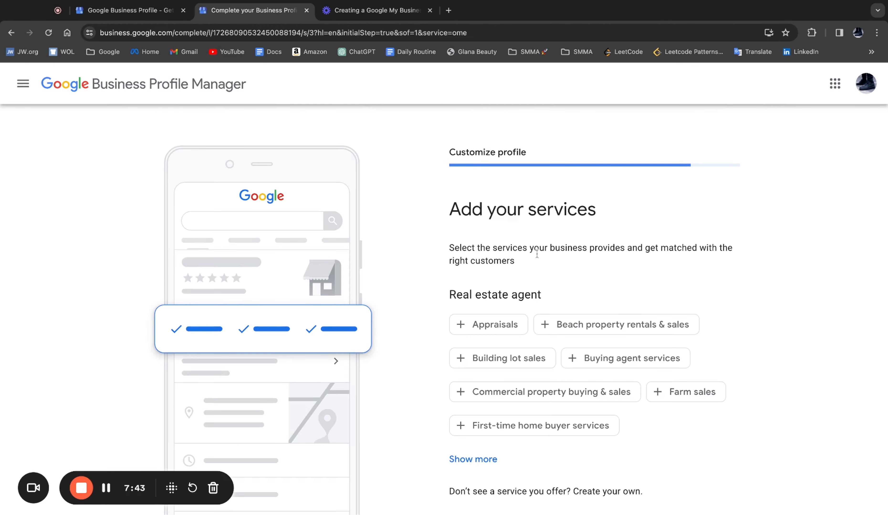
Step: Expand the full list of real estate agent services and look through the available options
{"action": "scroll", "coordinate": [536, 254], "scroll_direction": "down", "scroll_amount": 2}
{"action": "left_click", "coordinate": [485, 413]}
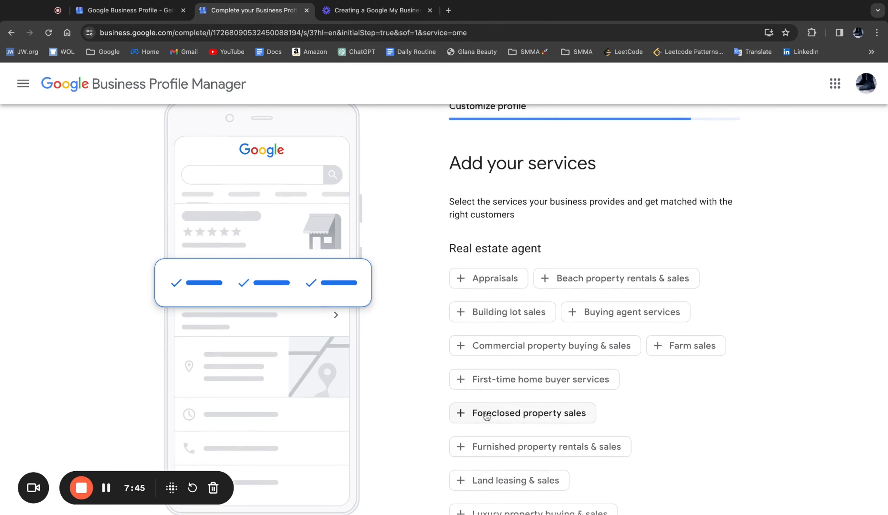
{"action": "scroll", "coordinate": [627, 366], "scroll_direction": "down", "scroll_amount": 5}
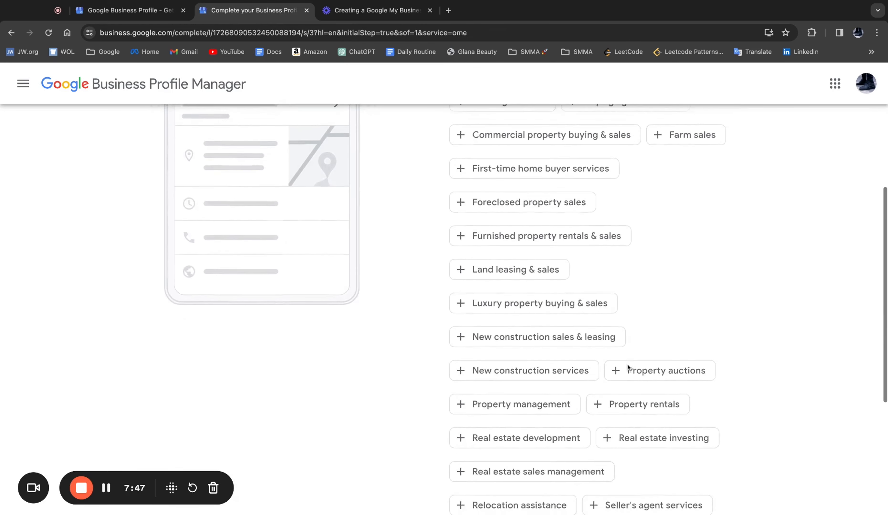
{"action": "scroll", "coordinate": [627, 364], "scroll_direction": "down", "scroll_amount": 2}
{"action": "scroll", "coordinate": [600, 357], "scroll_direction": "up", "scroll_amount": 9}
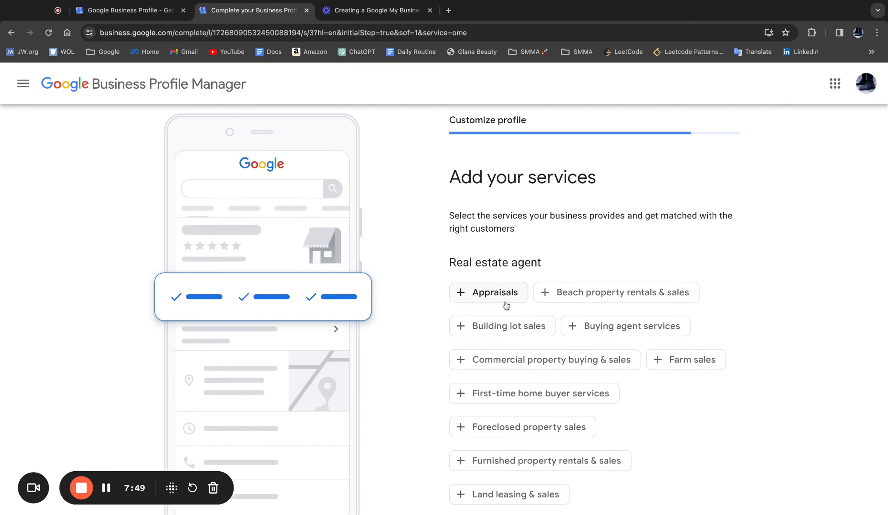
{"action": "scroll", "coordinate": [602, 330], "scroll_direction": "down", "scroll_amount": 1}
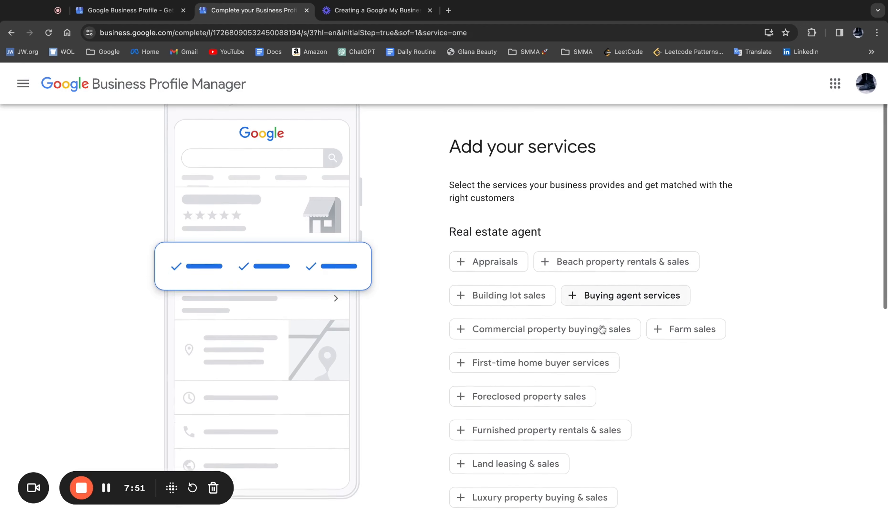
{"action": "scroll", "coordinate": [621, 354], "scroll_direction": "down", "scroll_amount": 1}
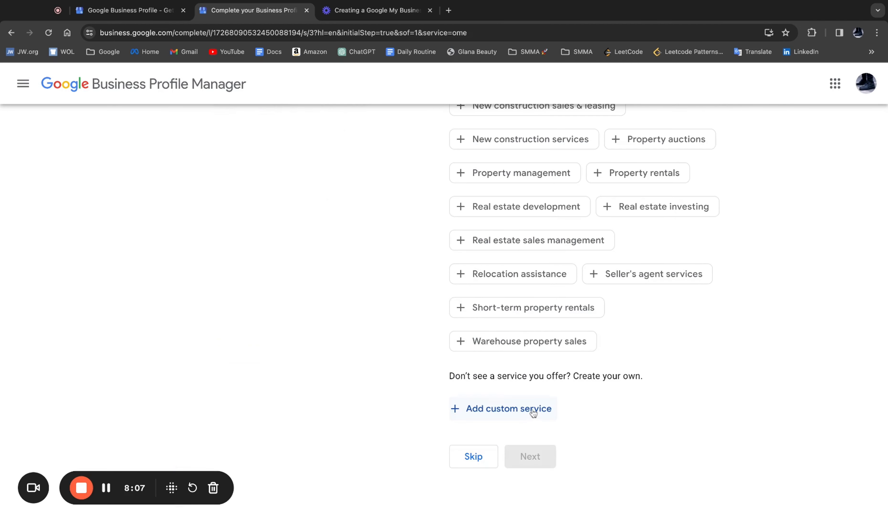
Step: Try adding a custom service named "Custom service" below the predefined real estate services
{"action": "left_click", "coordinate": [533, 410]}
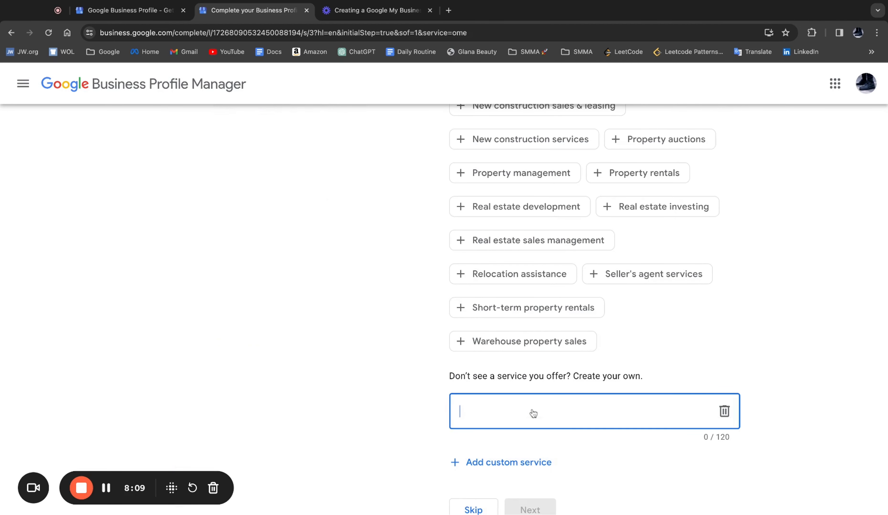
{"action": "type", "text": "Custom s"}
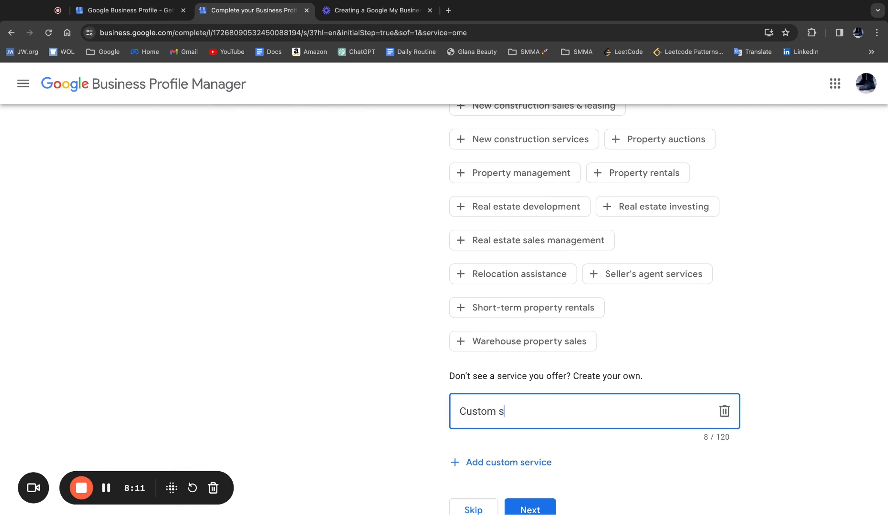
{"action": "type", "text": "ervice"}
{"action": "left_click", "coordinate": [495, 465]}
{"action": "scroll", "coordinate": [571, 406], "scroll_direction": "down", "scroll_amount": 2}
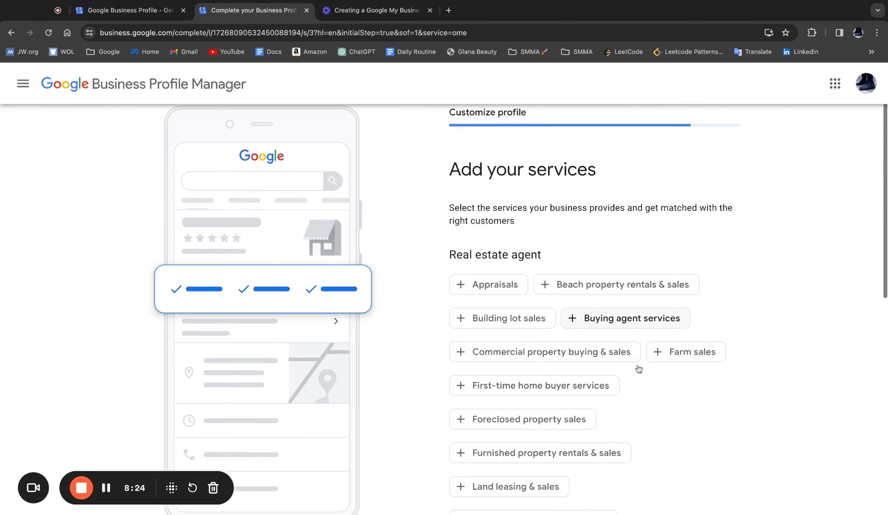
Step: Skip the services page without selecting any real estate agent service
{"action": "scroll", "coordinate": [605, 345], "scroll_direction": "down", "scroll_amount": 1}
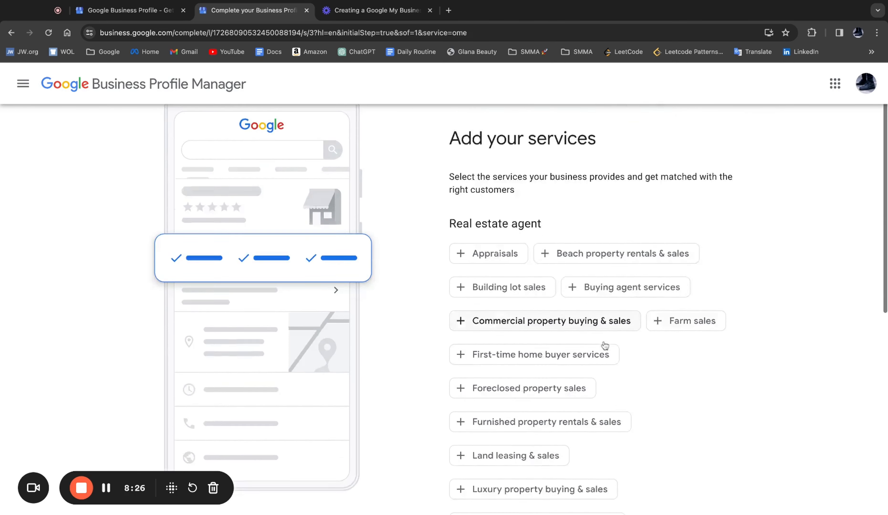
{"action": "scroll", "coordinate": [604, 346], "scroll_direction": "down", "scroll_amount": 5}
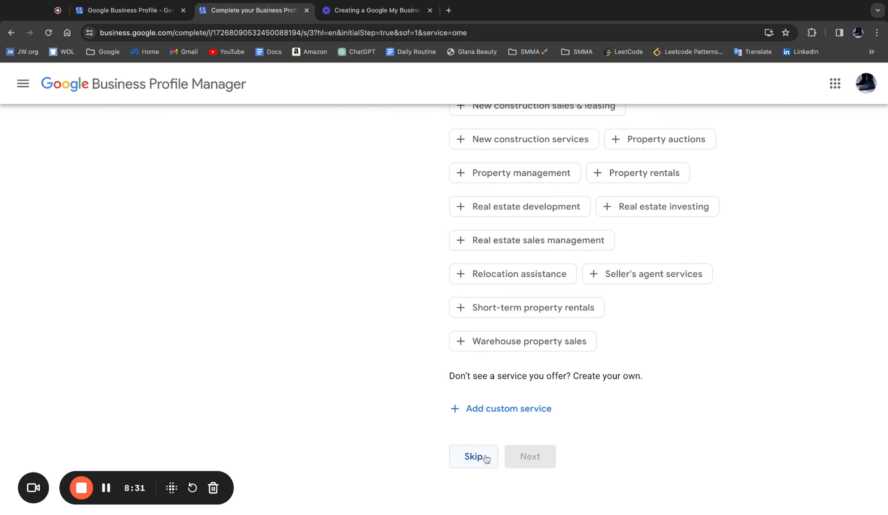
{"action": "scroll", "coordinate": [612, 269], "scroll_direction": "up", "scroll_amount": 6}
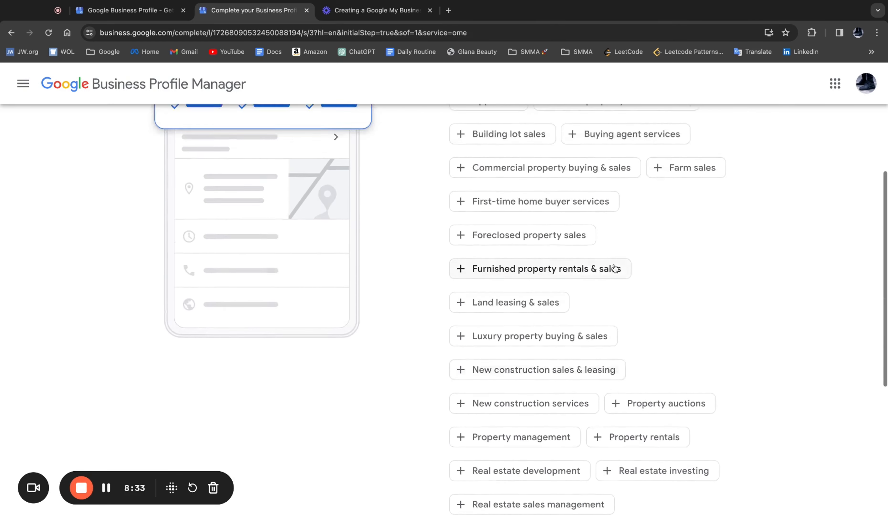
{"action": "scroll", "coordinate": [614, 269], "scroll_direction": "down", "scroll_amount": 6}
{"action": "left_click", "coordinate": [491, 459]}
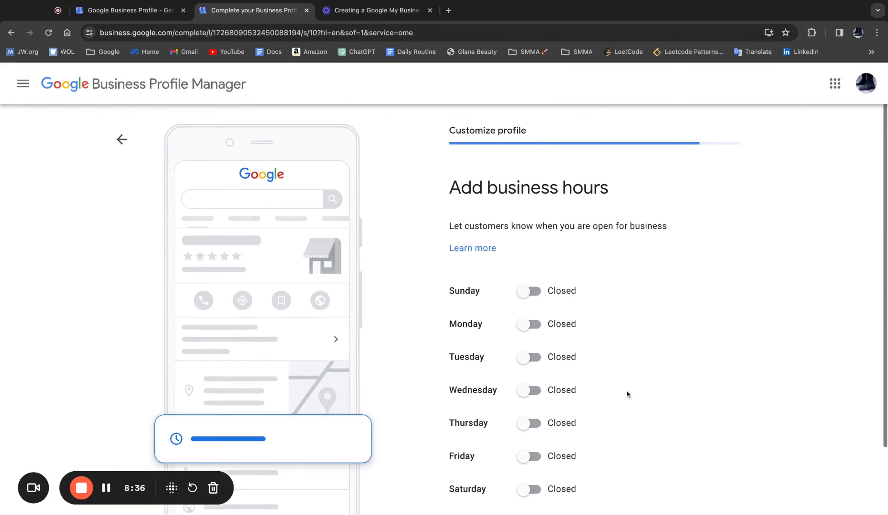
Step: Mark every day from Sunday through Saturday as open in the business hours
{"action": "left_click", "coordinate": [528, 293]}
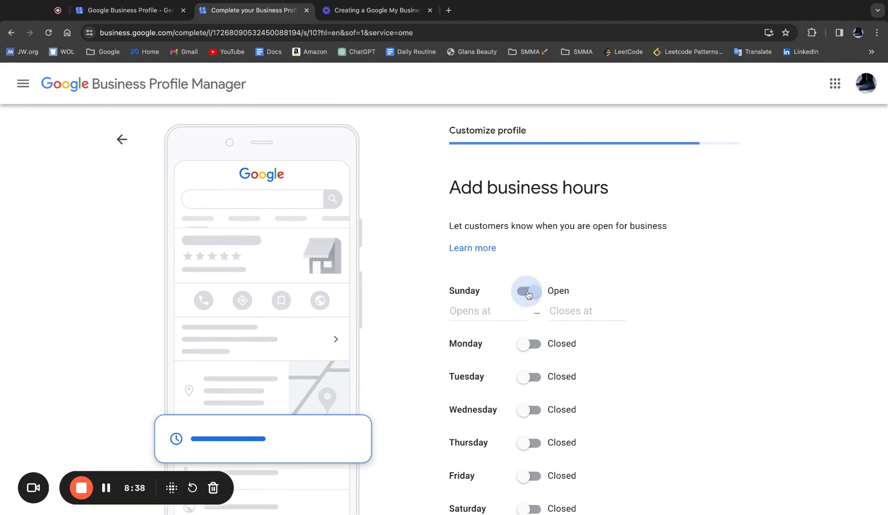
{"action": "left_click", "coordinate": [529, 343]}
{"action": "scroll", "coordinate": [530, 345], "scroll_direction": "down", "scroll_amount": 1}
{"action": "left_click", "coordinate": [528, 367]}
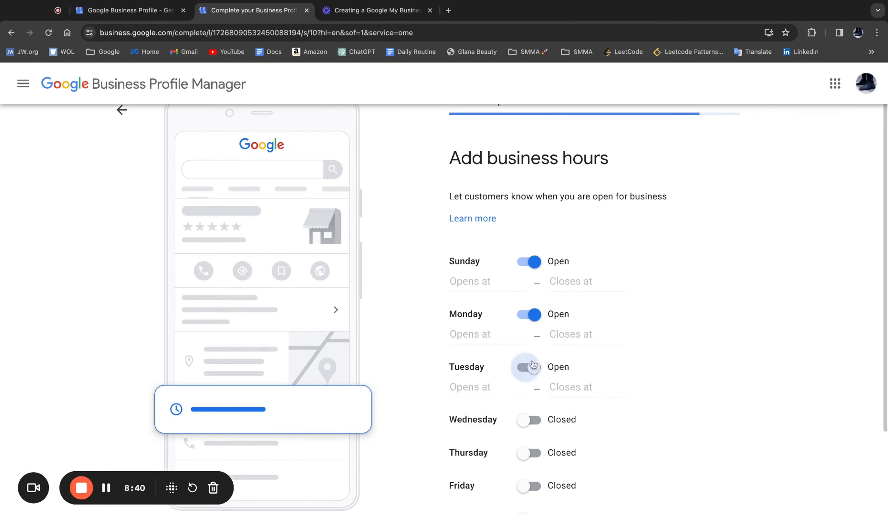
{"action": "scroll", "coordinate": [532, 366], "scroll_direction": "down", "scroll_amount": 1}
{"action": "scroll", "coordinate": [533, 365], "scroll_direction": "down", "scroll_amount": 1}
{"action": "left_click", "coordinate": [532, 358]}
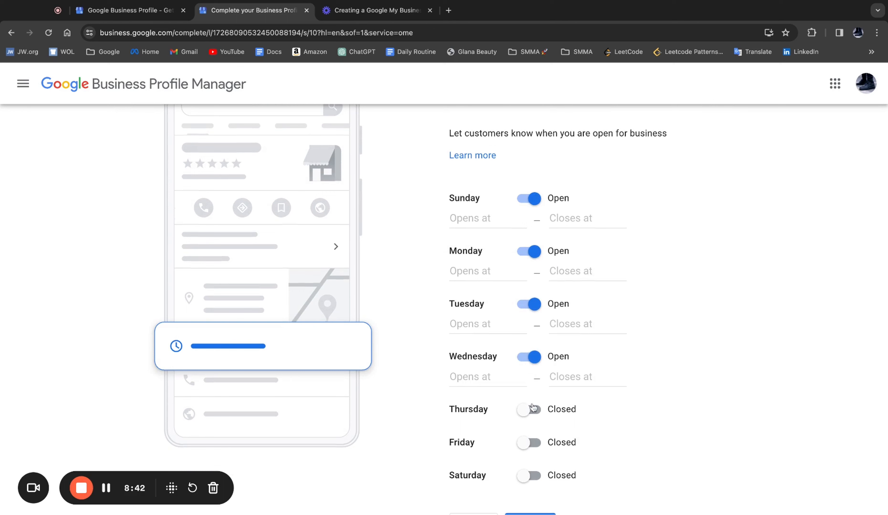
{"action": "left_click", "coordinate": [532, 408]}
{"action": "left_click", "coordinate": [529, 462]}
{"action": "scroll", "coordinate": [535, 485], "scroll_direction": "down", "scroll_amount": 1}
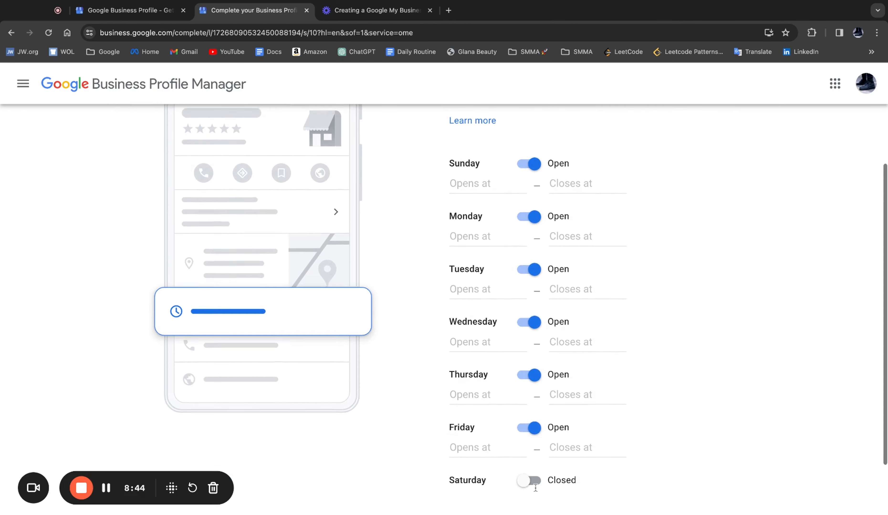
{"action": "left_click", "coordinate": [528, 479]}
Step: Set the opening hours for Sunday and Monday to 24 hours
{"action": "scroll", "coordinate": [536, 460], "scroll_direction": "up", "scroll_amount": 3}
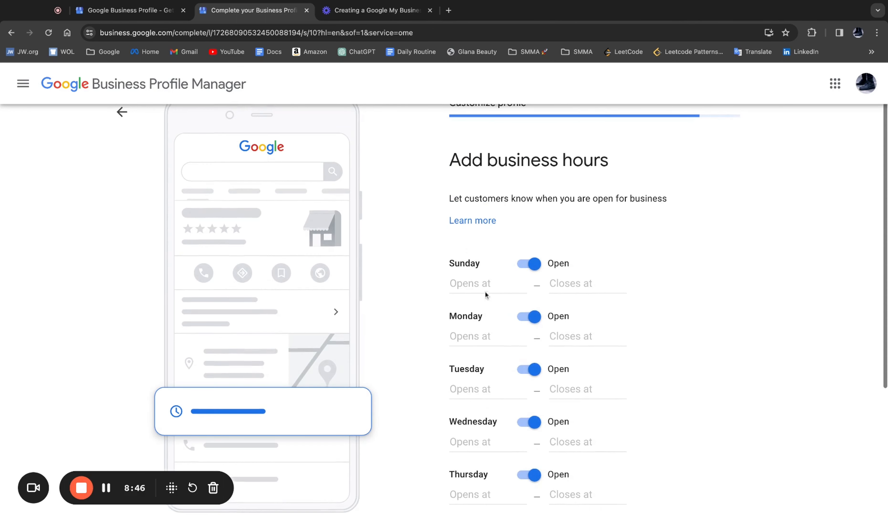
{"action": "left_click", "coordinate": [480, 284]}
{"action": "left_click", "coordinate": [493, 310]}
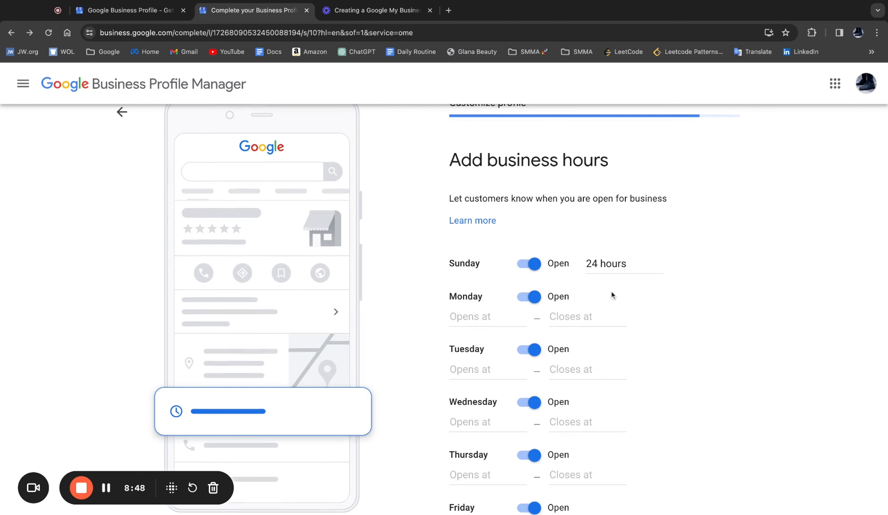
{"action": "left_click", "coordinate": [482, 321]}
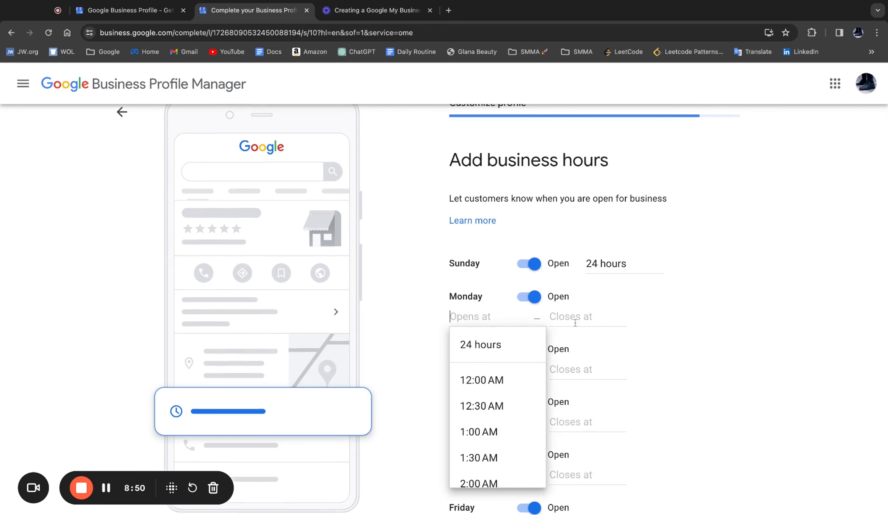
{"action": "left_click", "coordinate": [510, 348]}
{"action": "scroll", "coordinate": [590, 341], "scroll_direction": "down", "scroll_amount": 2}
{"action": "scroll", "coordinate": [589, 341], "scroll_direction": "down", "scroll_amount": 3}
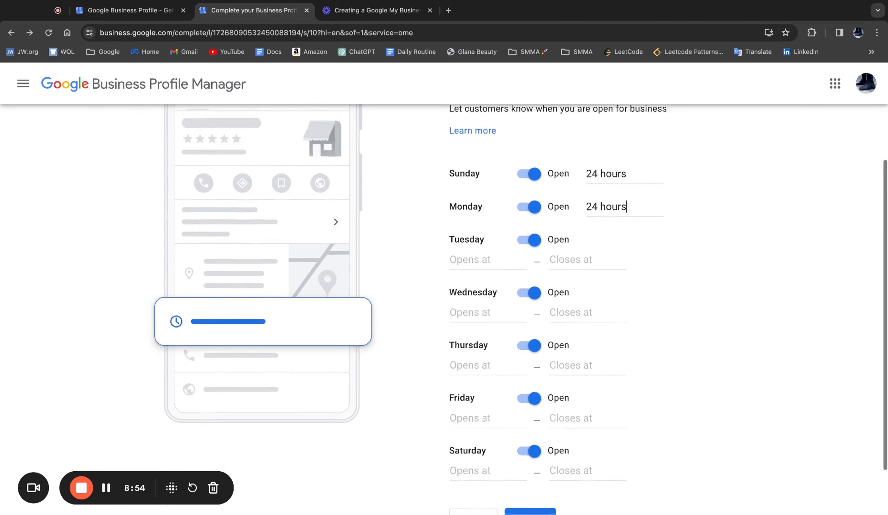
{"action": "scroll", "coordinate": [443, 307], "scroll_direction": "up", "scroll_amount": 5}
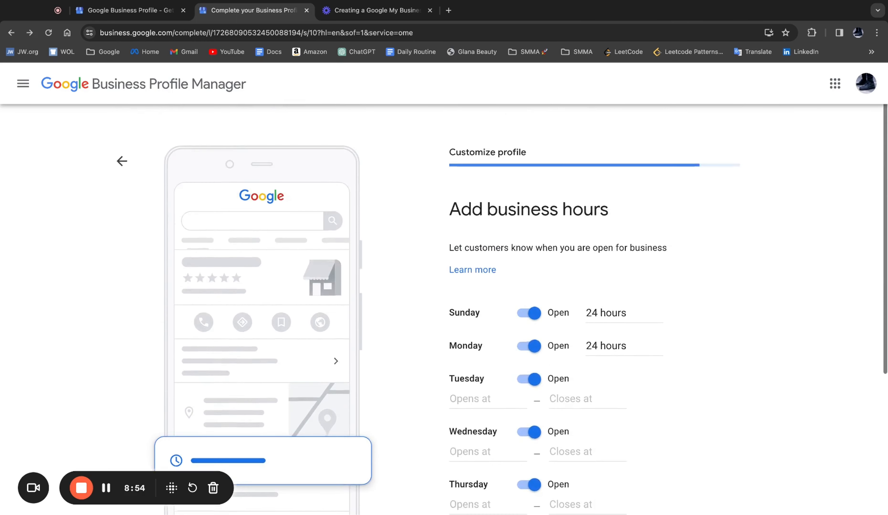
{"action": "scroll", "coordinate": [444, 308], "scroll_direction": "down", "scroll_amount": 5}
{"action": "scroll", "coordinate": [547, 309], "scroll_direction": "up", "scroll_amount": 3}
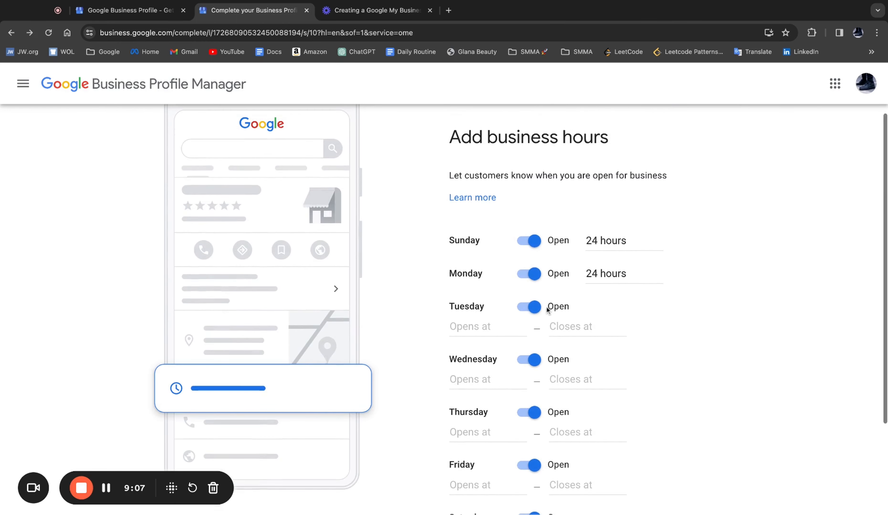
{"action": "scroll", "coordinate": [549, 299], "scroll_direction": "down", "scroll_amount": 4}
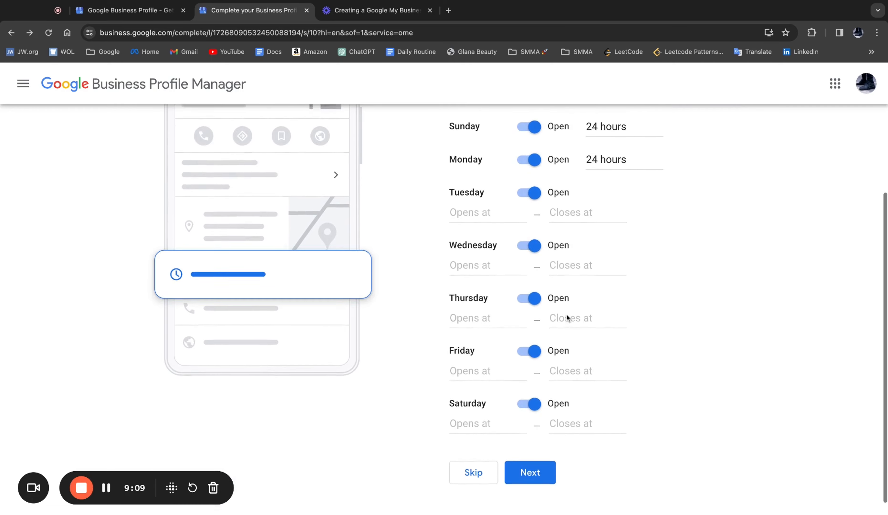
Step: Review the weekly opening hours and leave the business hours page for the messaging settings
{"action": "scroll", "coordinate": [567, 317], "scroll_direction": "up", "scroll_amount": 4}
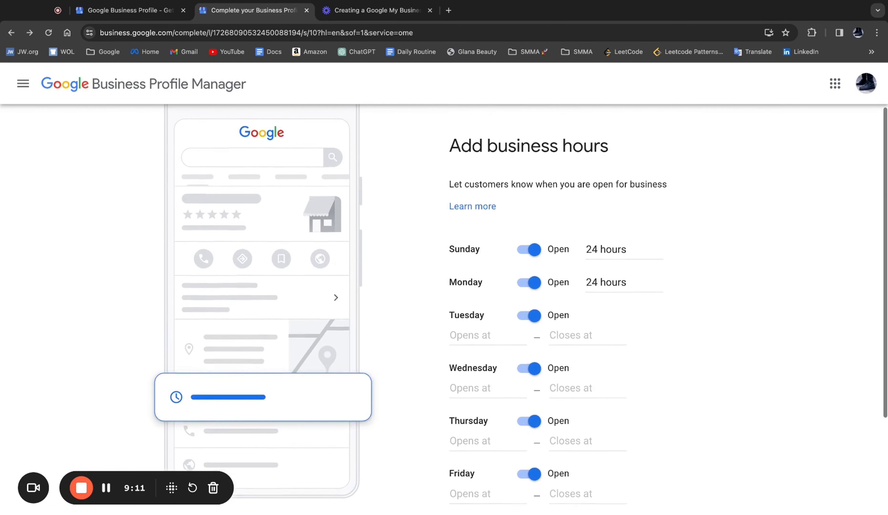
{"action": "scroll", "coordinate": [566, 319], "scroll_direction": "down", "scroll_amount": 1}
{"action": "scroll", "coordinate": [566, 318], "scroll_direction": "up", "scroll_amount": 2}
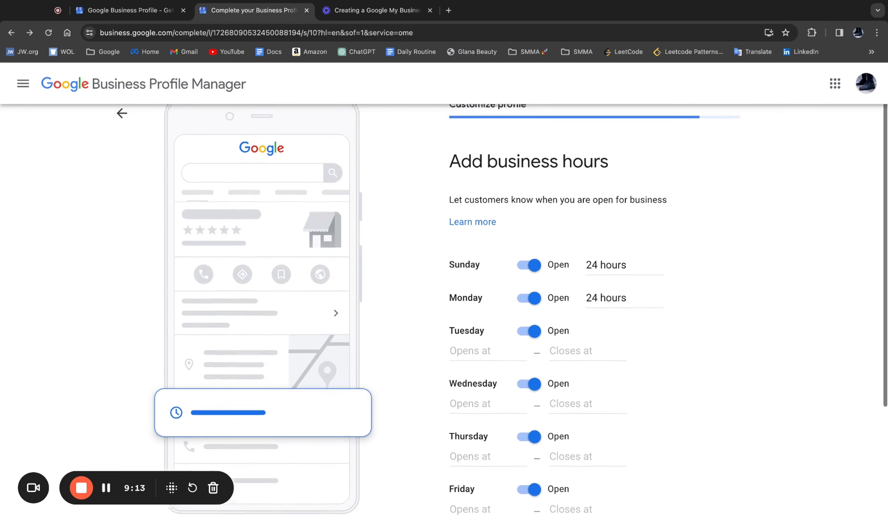
{"action": "scroll", "coordinate": [566, 318], "scroll_direction": "down", "scroll_amount": 4}
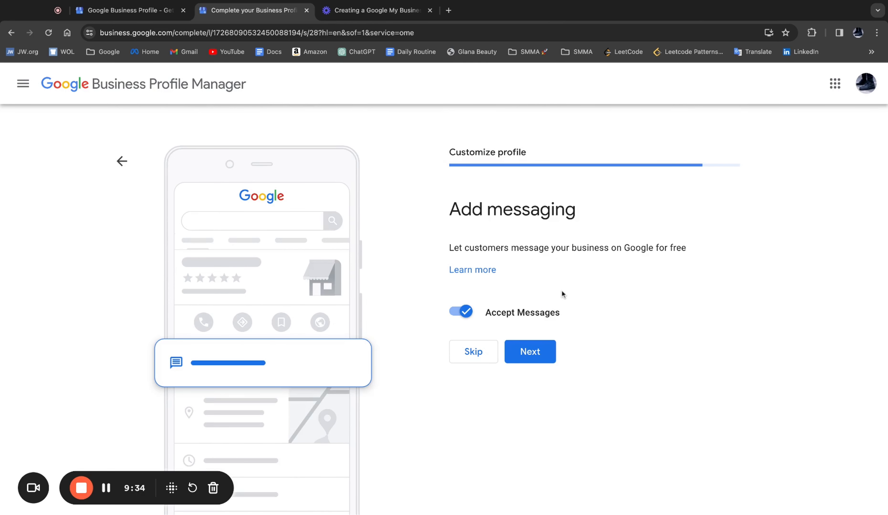
Step: Try the Accept Messages switch off and on, leave it enabled, and continue to the business description
{"action": "left_click", "coordinate": [466, 312]}
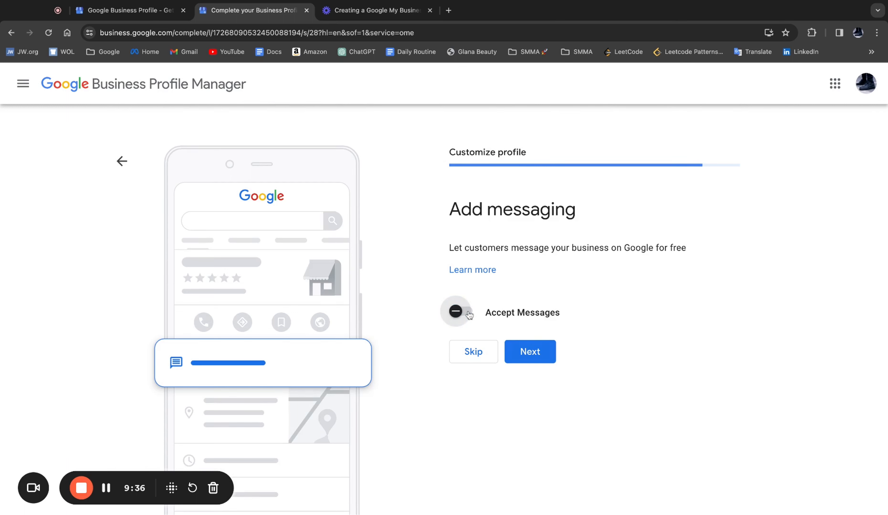
{"action": "left_click", "coordinate": [458, 313]}
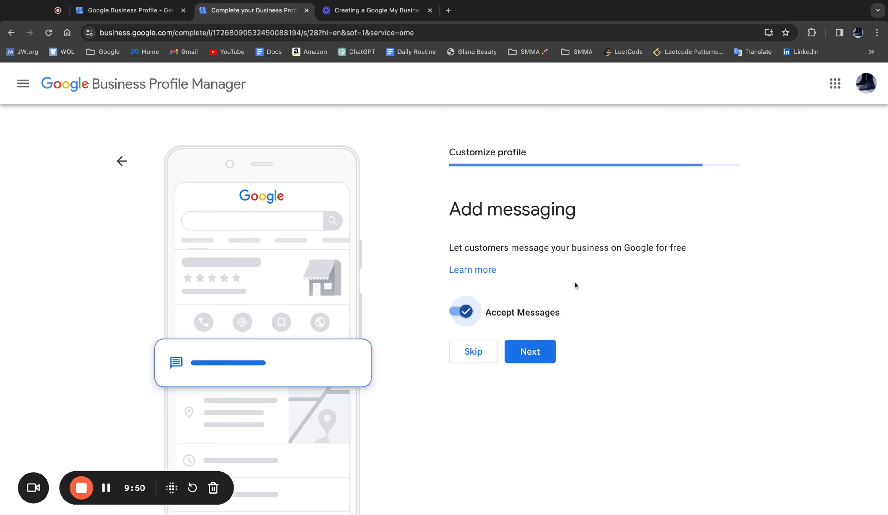
{"action": "left_click", "coordinate": [506, 311]}
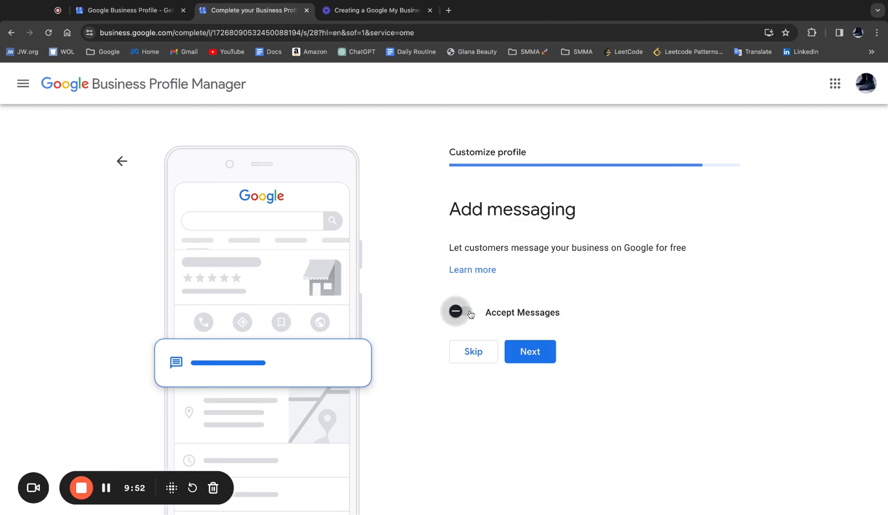
{"action": "left_click", "coordinate": [479, 313]}
{"action": "left_click", "coordinate": [529, 346]}
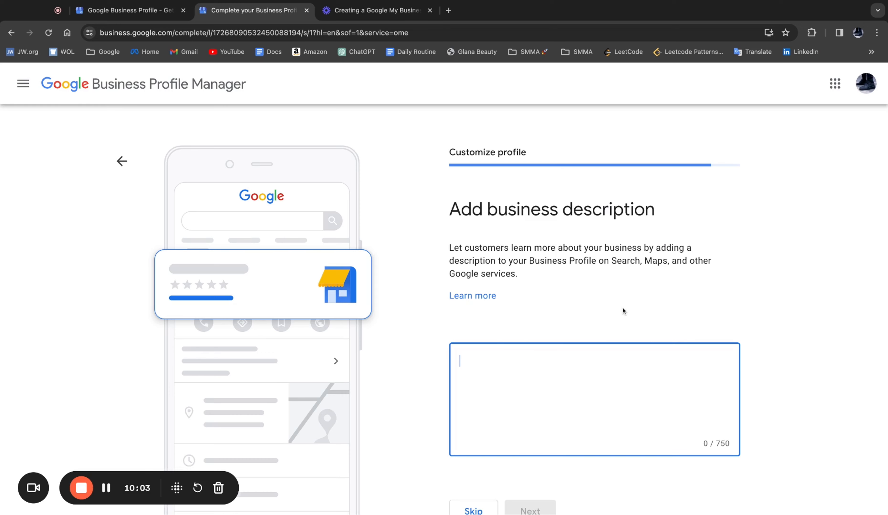
Step: Skip the business description without entering any text
{"action": "scroll", "coordinate": [622, 307], "scroll_direction": "down", "scroll_amount": 1}
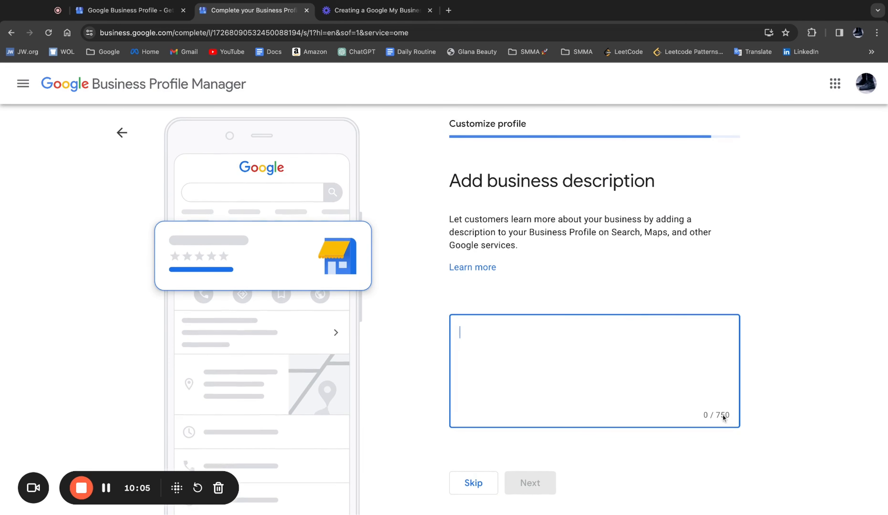
{"action": "scroll", "coordinate": [622, 357], "scroll_direction": "up", "scroll_amount": 1}
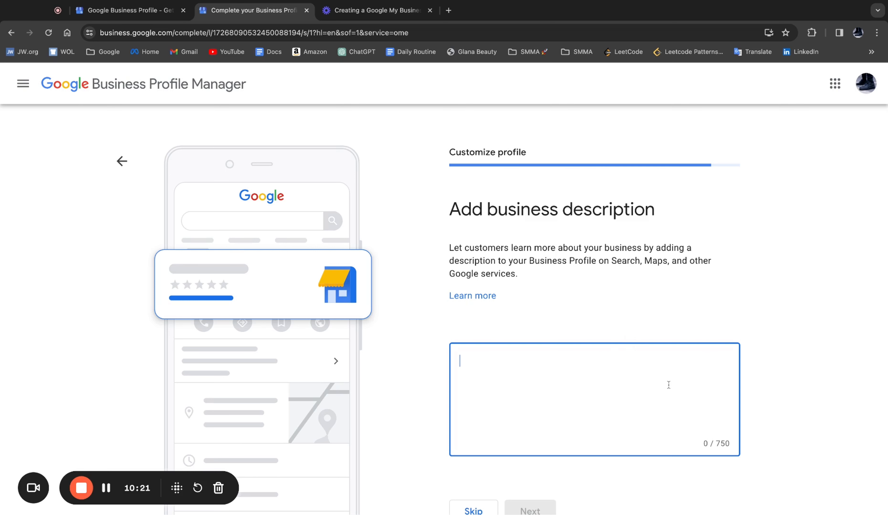
{"action": "scroll", "coordinate": [594, 404], "scroll_direction": "down", "scroll_amount": 1}
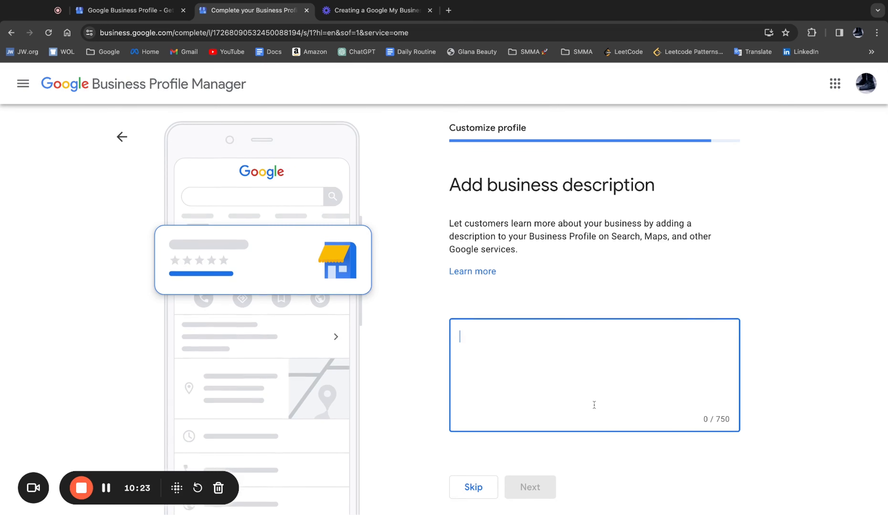
{"action": "left_click", "coordinate": [472, 487]}
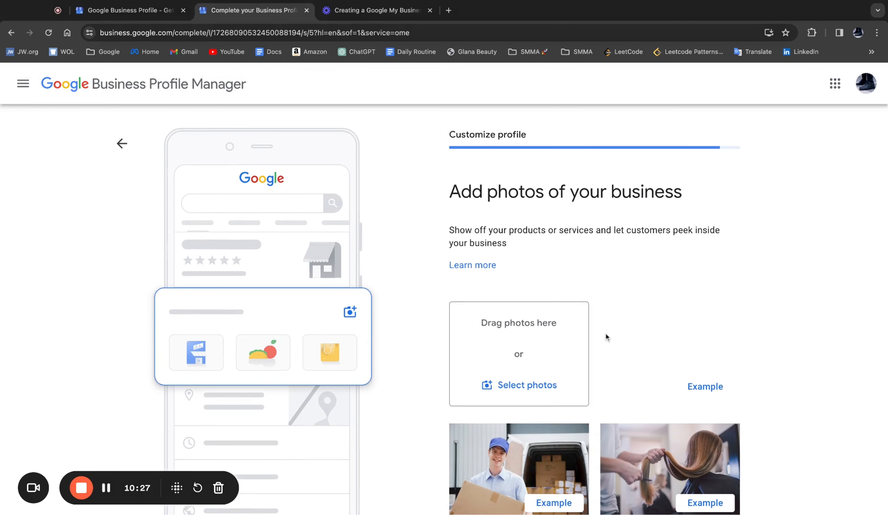
Step: Examine the business photos page with its upload area and example images, and proceed to the Ads credit offer
{"action": "scroll", "coordinate": [606, 337], "scroll_direction": "down", "scroll_amount": 1}
{"action": "scroll", "coordinate": [605, 334], "scroll_direction": "down", "scroll_amount": 1}
{"action": "scroll", "coordinate": [628, 271], "scroll_direction": "up", "scroll_amount": 1}
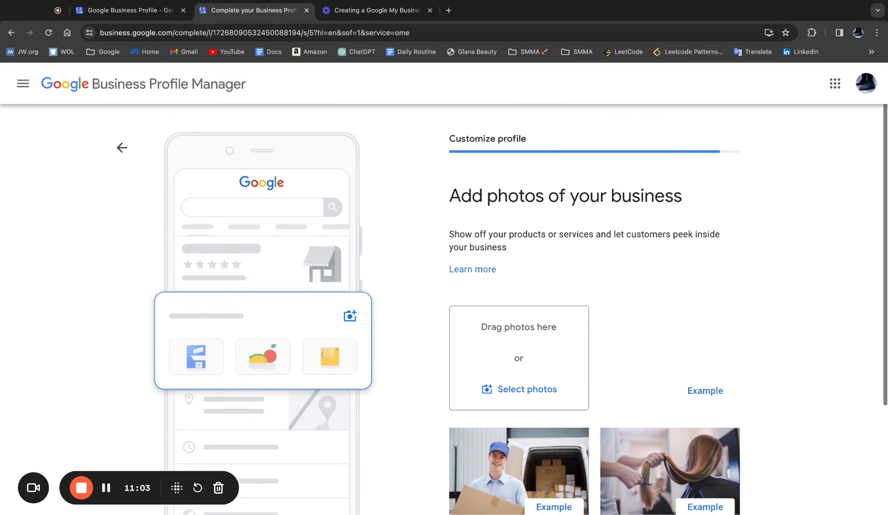
{"action": "scroll", "coordinate": [645, 260], "scroll_direction": "down", "scroll_amount": 2}
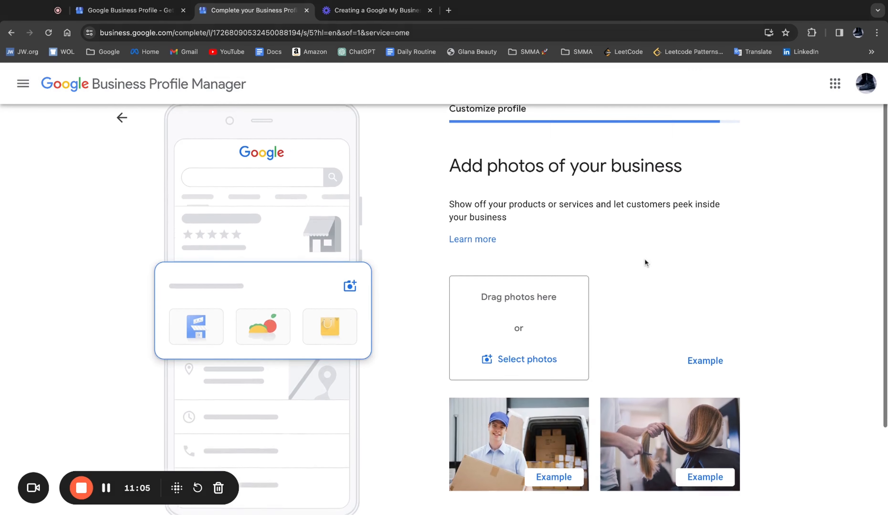
{"action": "scroll", "coordinate": [631, 268], "scroll_direction": "down", "scroll_amount": 2}
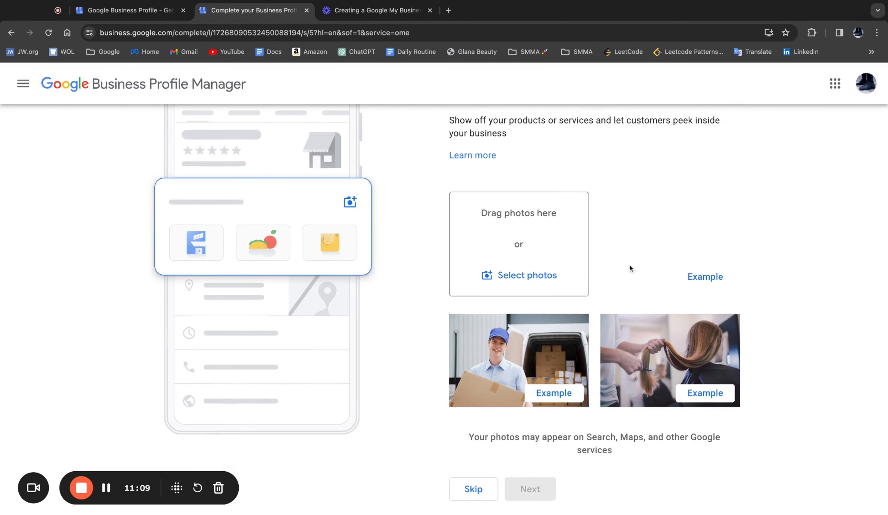
{"action": "scroll", "coordinate": [629, 266], "scroll_direction": "up", "scroll_amount": 2}
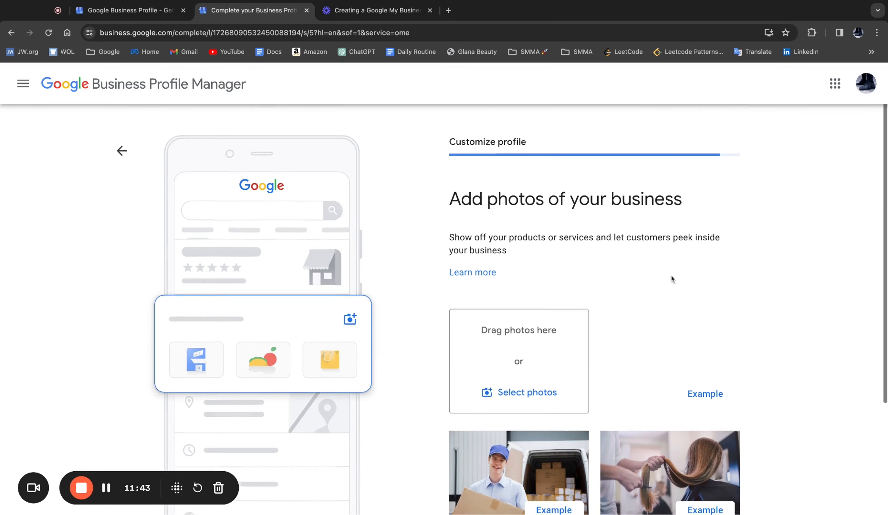
{"action": "scroll", "coordinate": [671, 278], "scroll_direction": "down", "scroll_amount": 3}
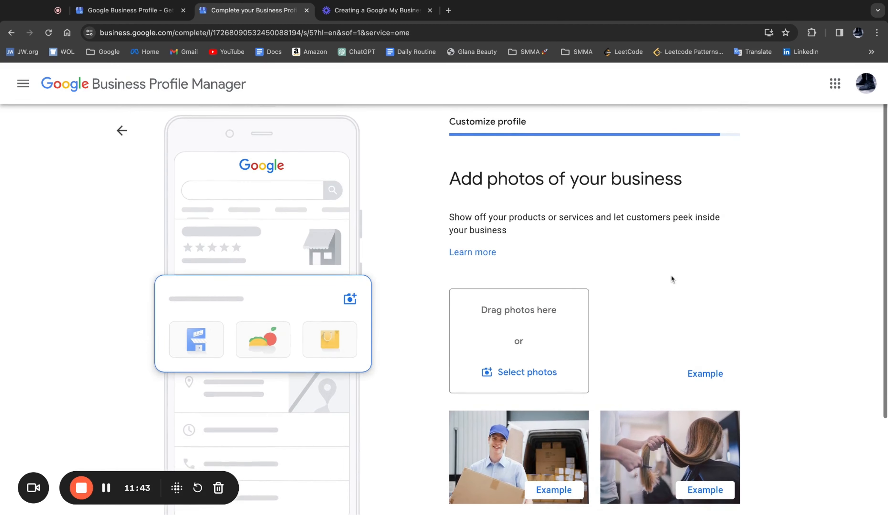
{"action": "scroll", "coordinate": [488, 450], "scroll_direction": "down", "scroll_amount": 3}
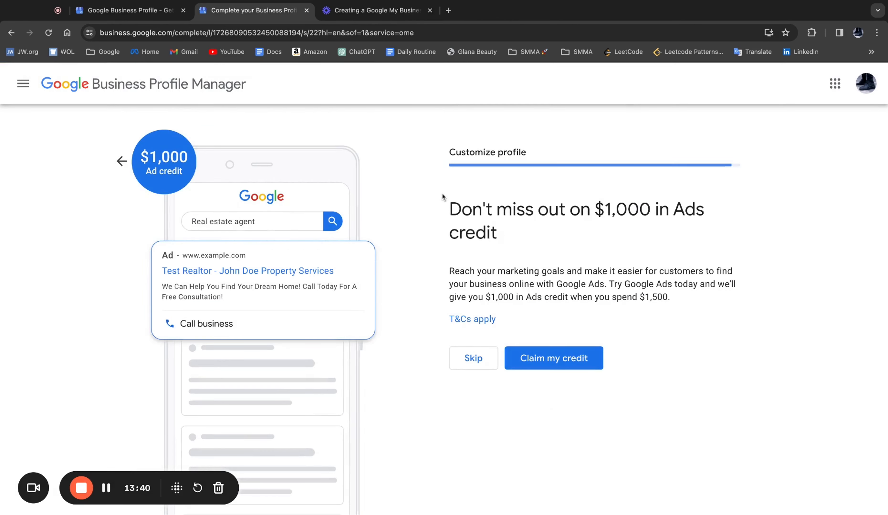
Step: Read the Google Ads credit offer with its spending condition and skip it
{"action": "triple_click", "coordinate": [447, 199]}
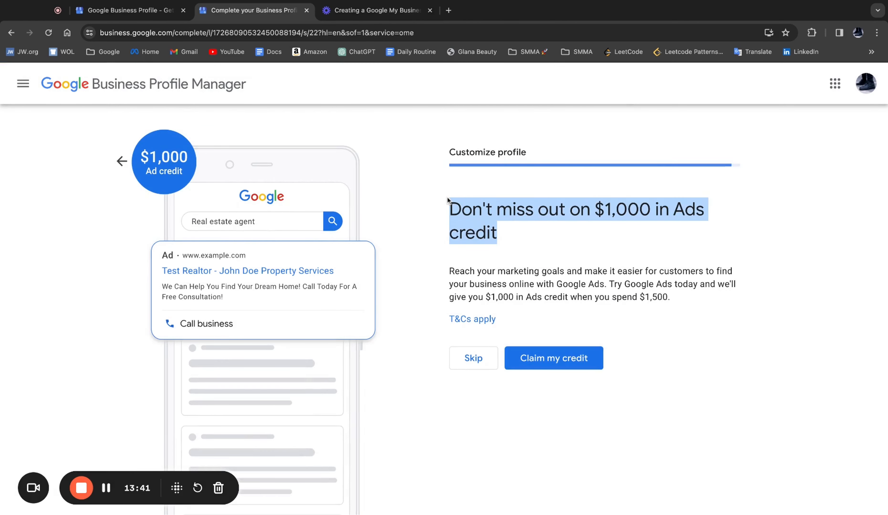
{"action": "double_click", "coordinate": [654, 297]}
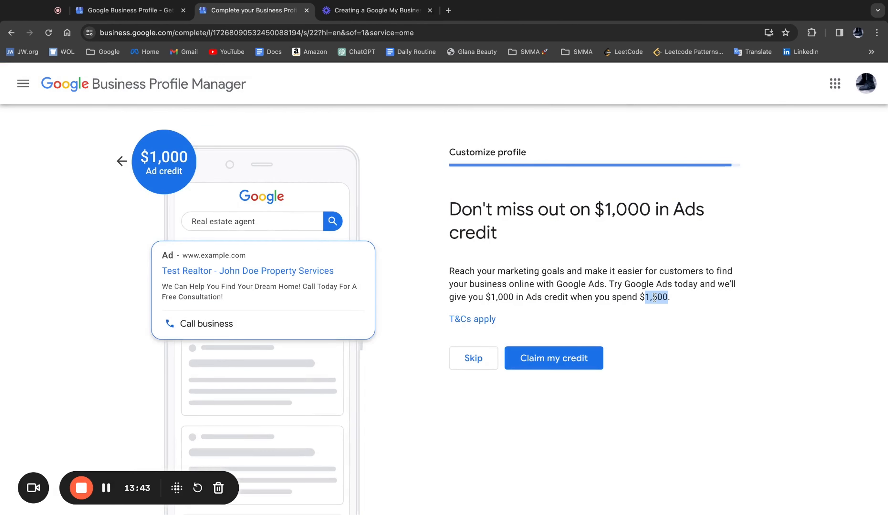
{"action": "left_click", "coordinate": [564, 232]}
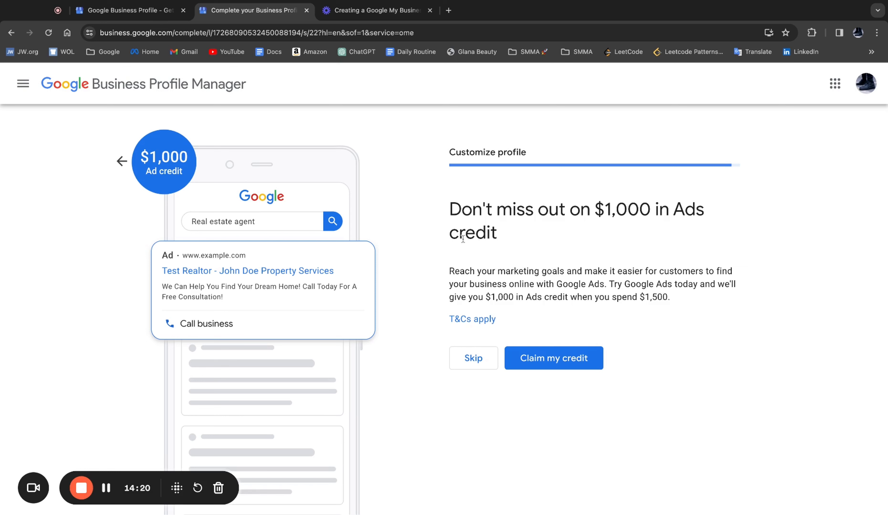
{"action": "triple_click", "coordinate": [453, 208]}
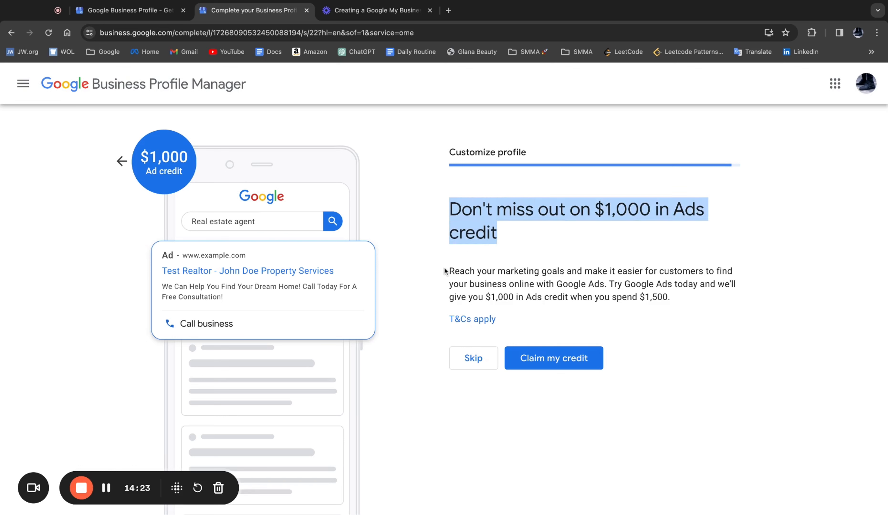
{"action": "left_click", "coordinate": [593, 297]}
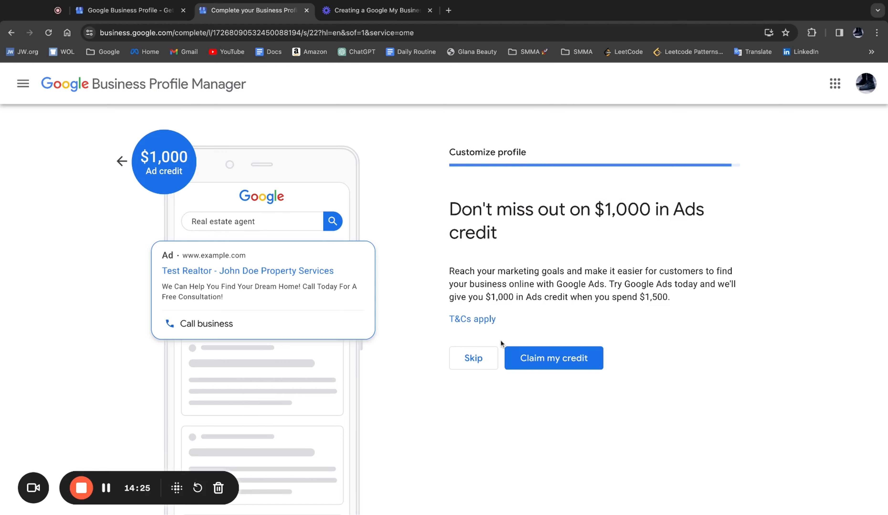
{"action": "left_click", "coordinate": [487, 359]}
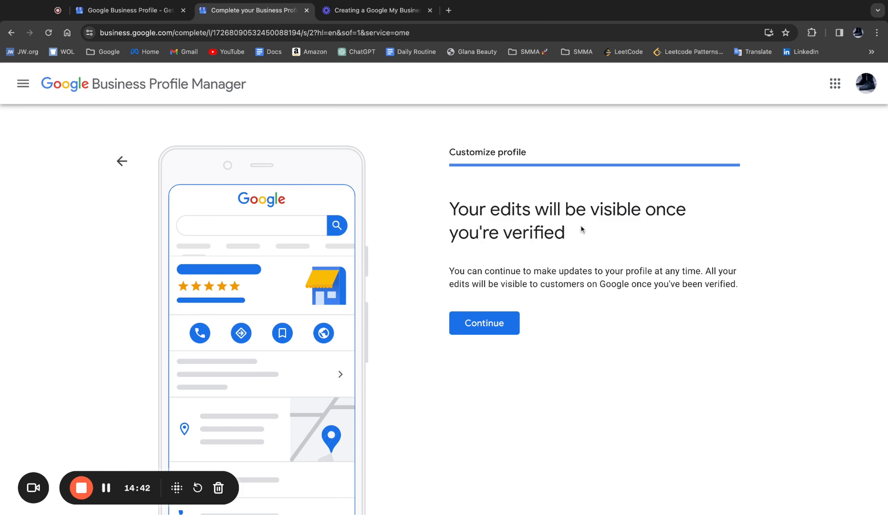
Step: Read the notice about edits and verification, and continue to finish customizing the profile
{"action": "double_click", "coordinate": [536, 235]}
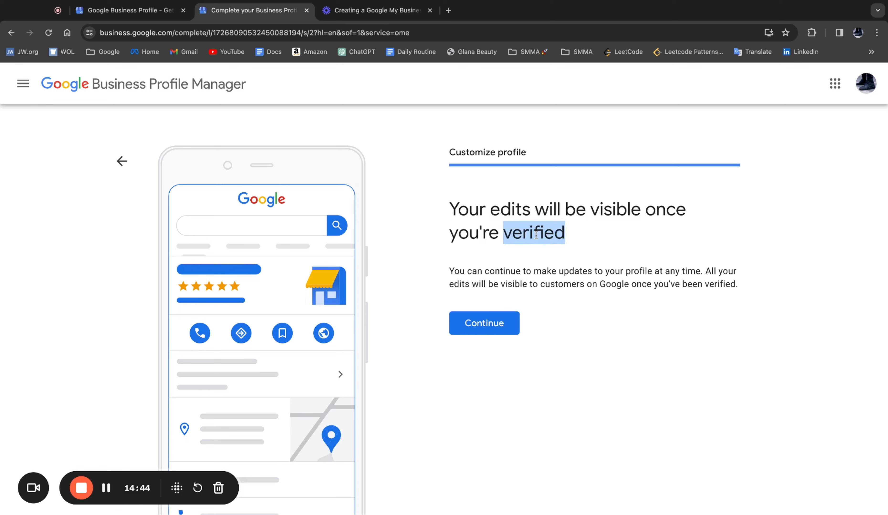
{"action": "left_click", "coordinate": [525, 236]}
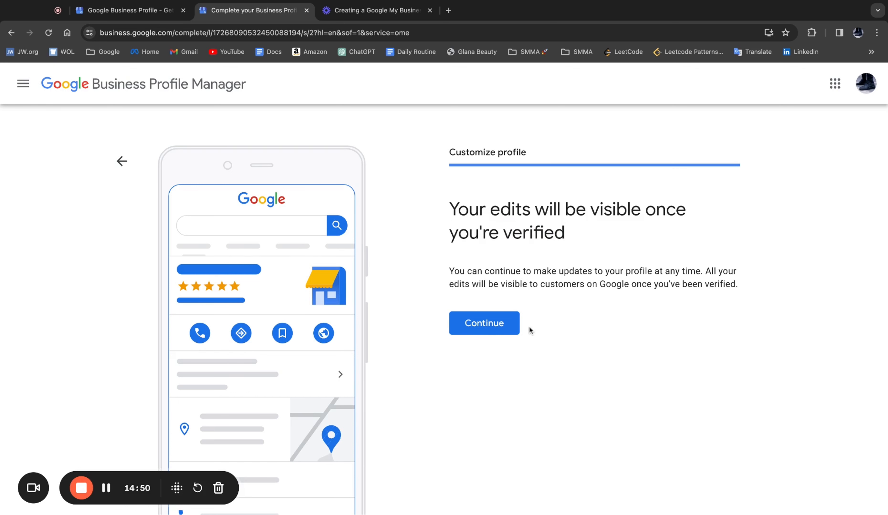
{"action": "left_click", "coordinate": [511, 322]}
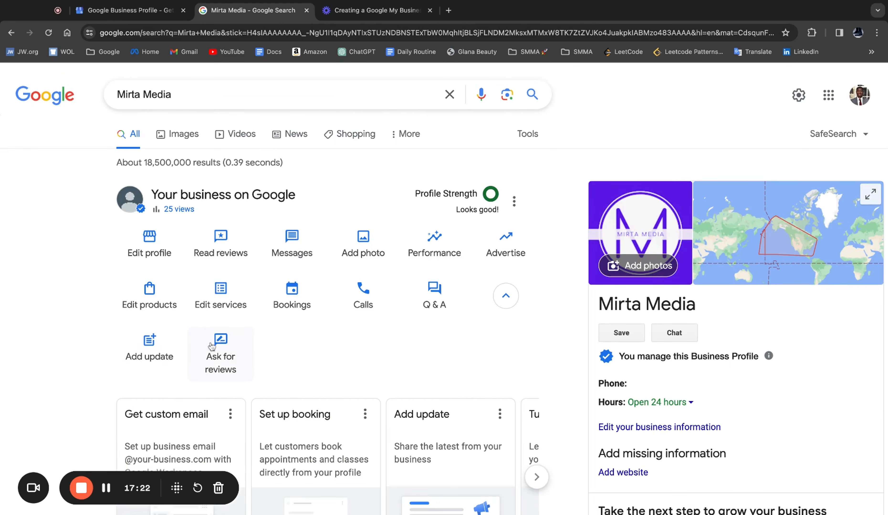
Step: Copy the customer review link from the Mirta Media profile's review request and close the dialog
{"action": "left_click", "coordinate": [222, 347]}
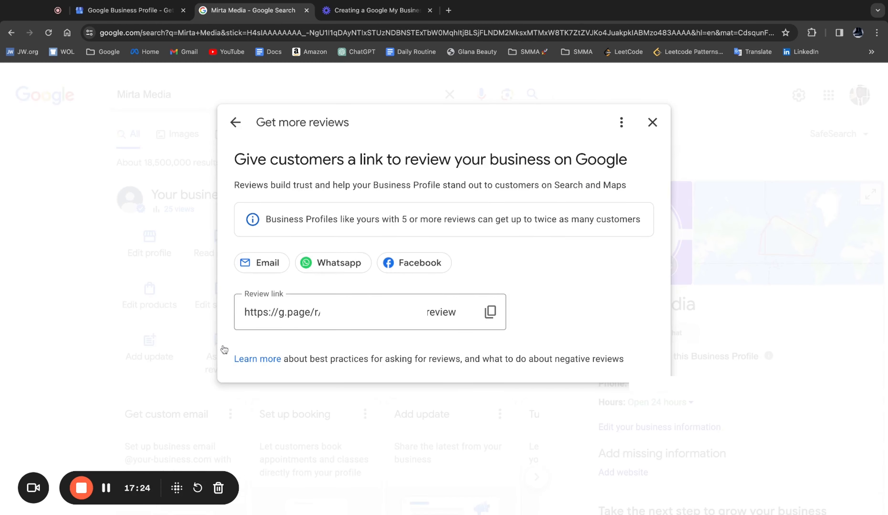
{"action": "left_click", "coordinate": [491, 315]}
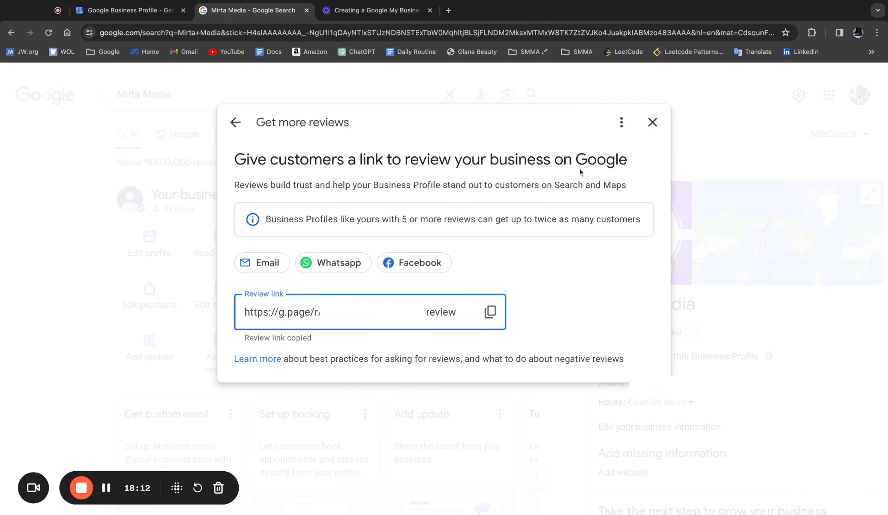
{"action": "left_click", "coordinate": [652, 122]}
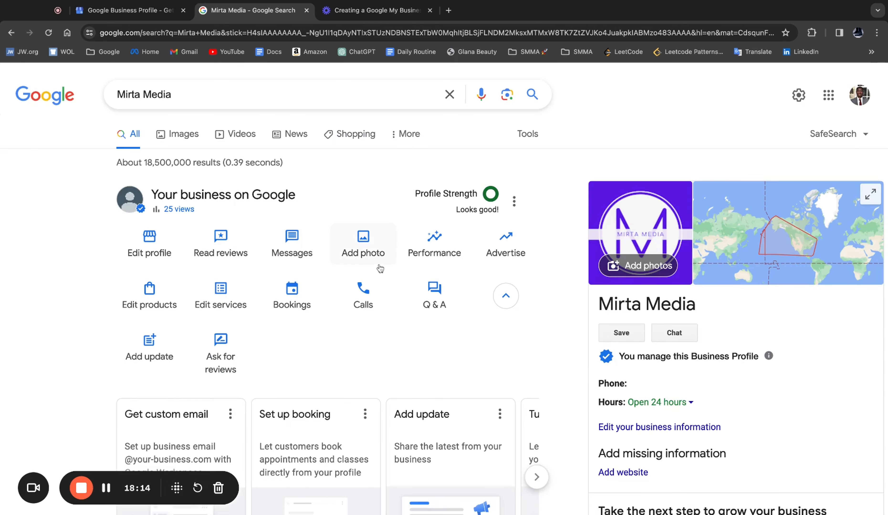
{"action": "scroll", "coordinate": [380, 269], "scroll_direction": "down", "scroll_amount": 2}
{"action": "scroll", "coordinate": [380, 269], "scroll_direction": "up", "scroll_amount": 2}
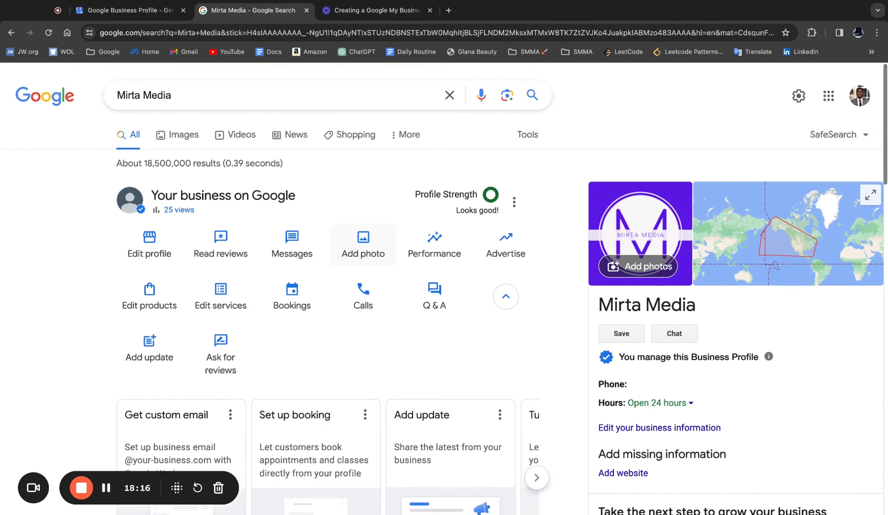